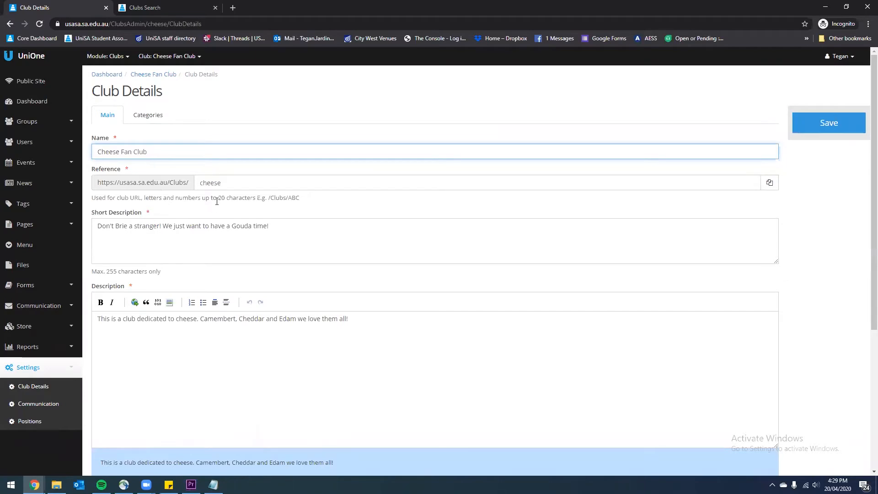
Review the club's Reference, Short Description and Description fields on the Club Details page
{"action": "left_click", "coordinate": [233, 183]}
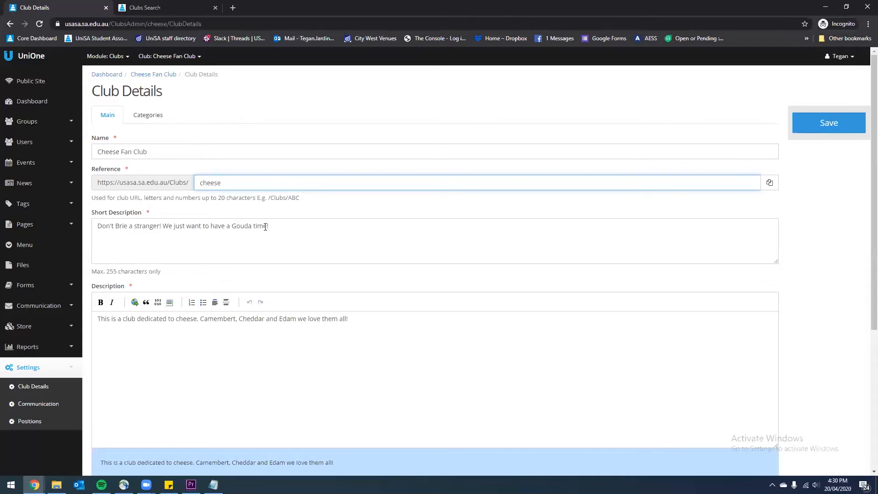
{"action": "scroll", "coordinate": [256, 256], "scroll_direction": "down", "scroll_amount": 1}
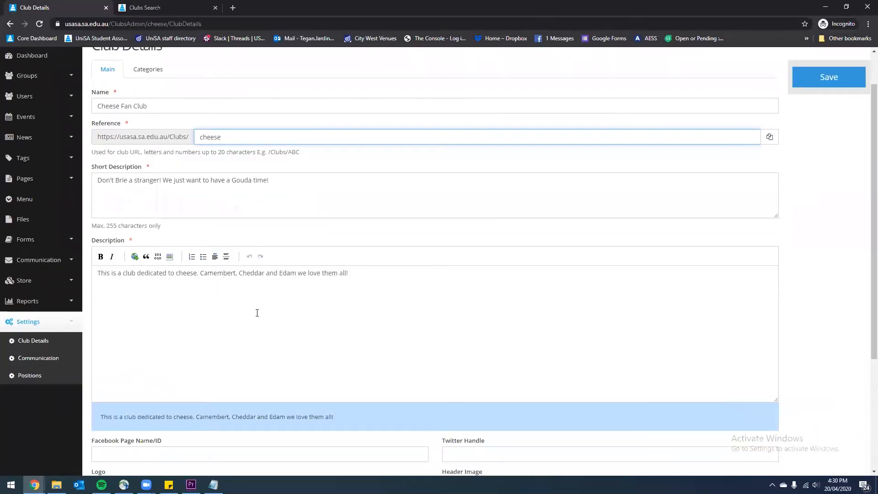
{"action": "left_click", "coordinate": [245, 322]}
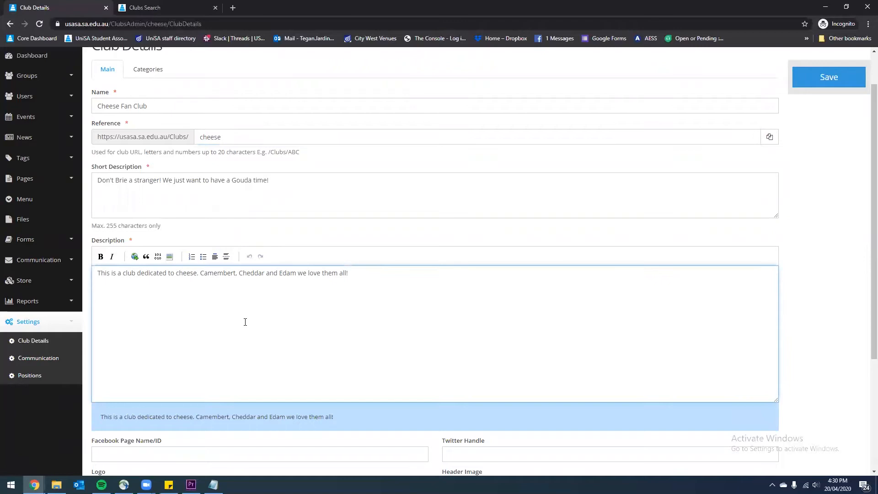
{"action": "scroll", "coordinate": [274, 318], "scroll_direction": "down", "scroll_amount": 1}
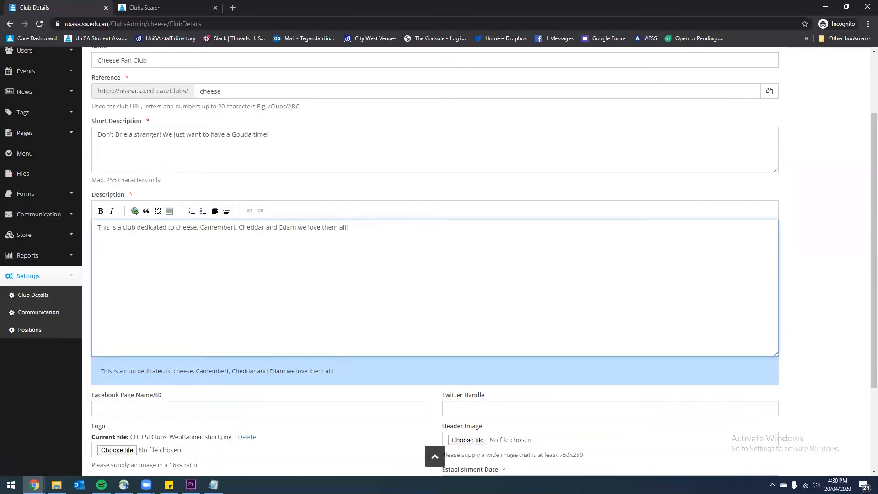
{"action": "scroll", "coordinate": [255, 278], "scroll_direction": "down", "scroll_amount": 3}
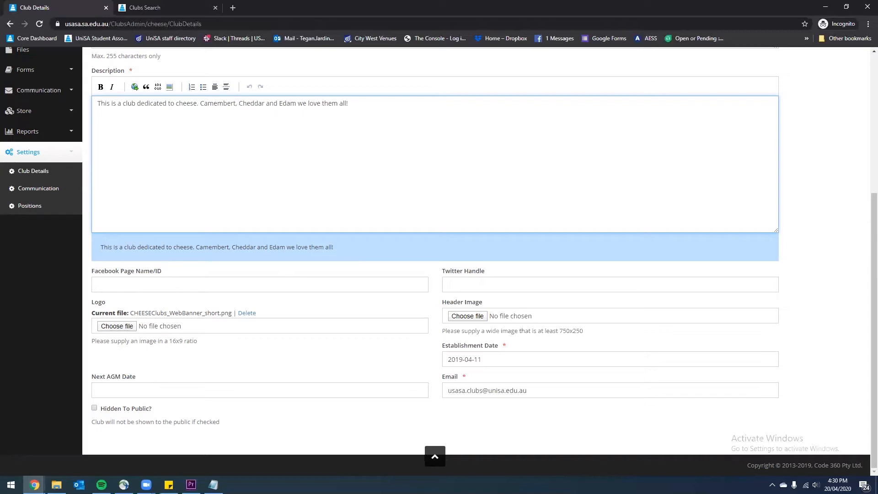
Set the Facebook Page Name/ID to USASAClubs/ without the facebook.com address prefix and save the club details
{"action": "key", "text": "alt+Tab"}
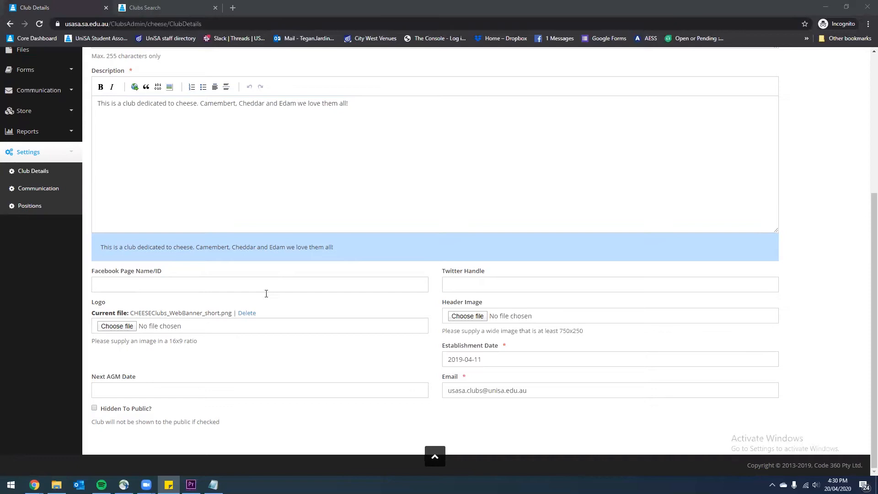
{"action": "left_click", "coordinate": [169, 287]}
{"action": "type", "text": "https://www.facebook.com/USASAClubs/"}
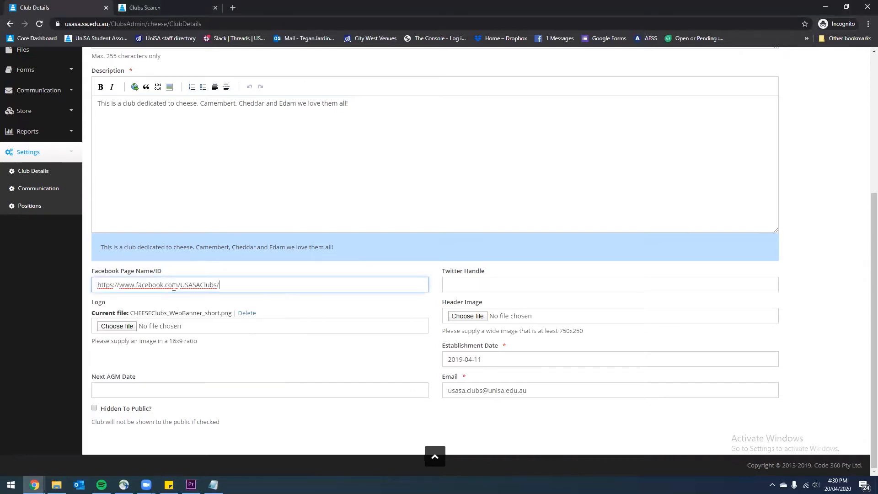
{"action": "left_click_drag", "start_coordinate": [181, 286], "coordinate": [85, 283]}
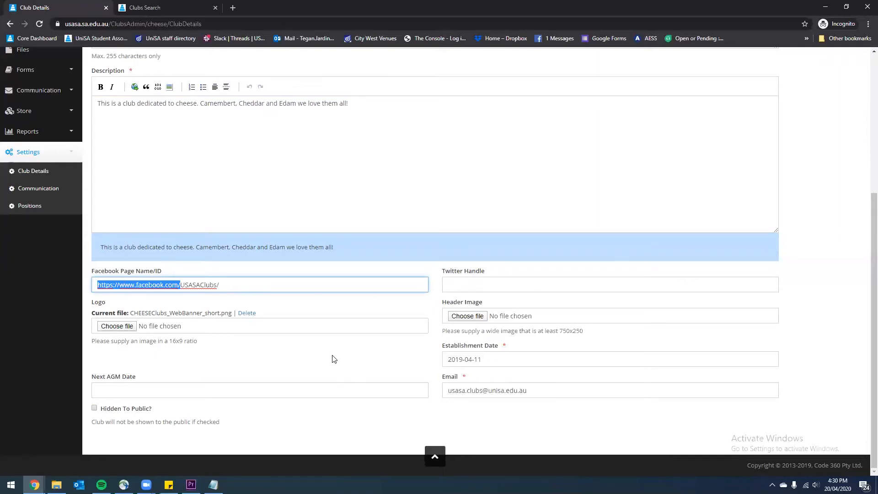
{"action": "key", "text": "BackSpace"}
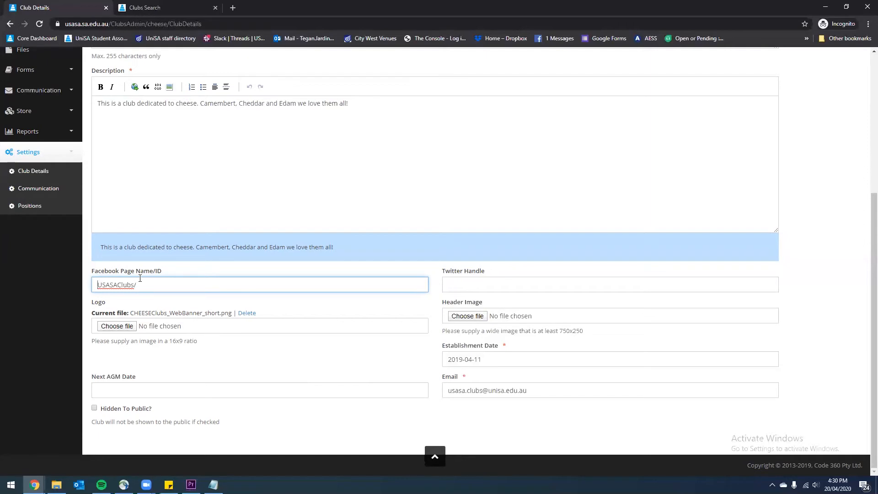
{"action": "scroll", "coordinate": [718, 222], "scroll_direction": "up", "scroll_amount": 4}
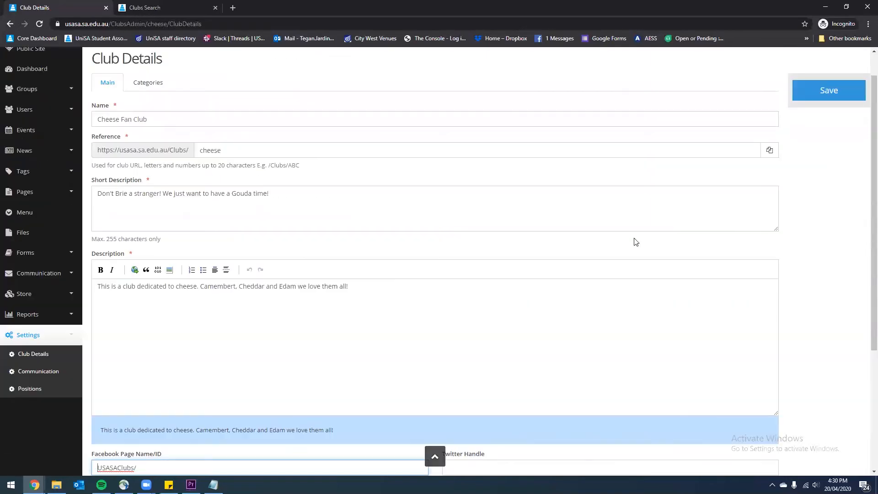
{"action": "left_click", "coordinate": [827, 95]}
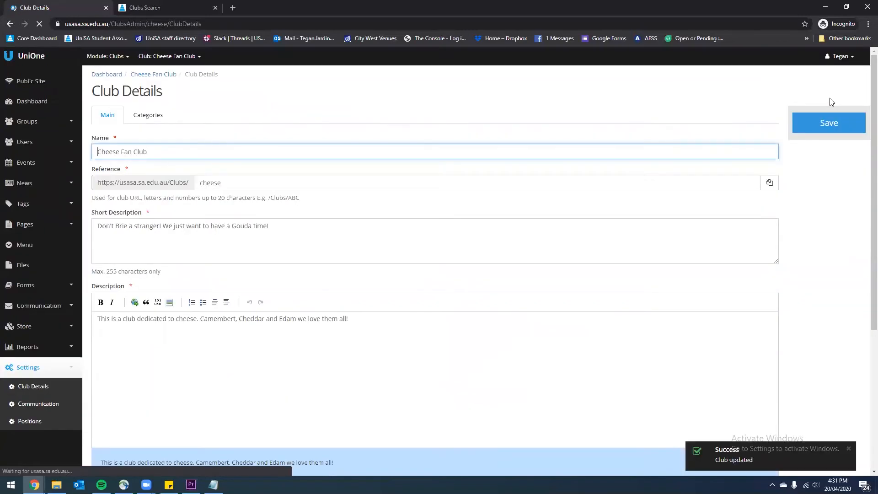
Open the club's public page, check where its Facebook link leads, and close the Facebook page
{"action": "left_click", "coordinate": [25, 81]}
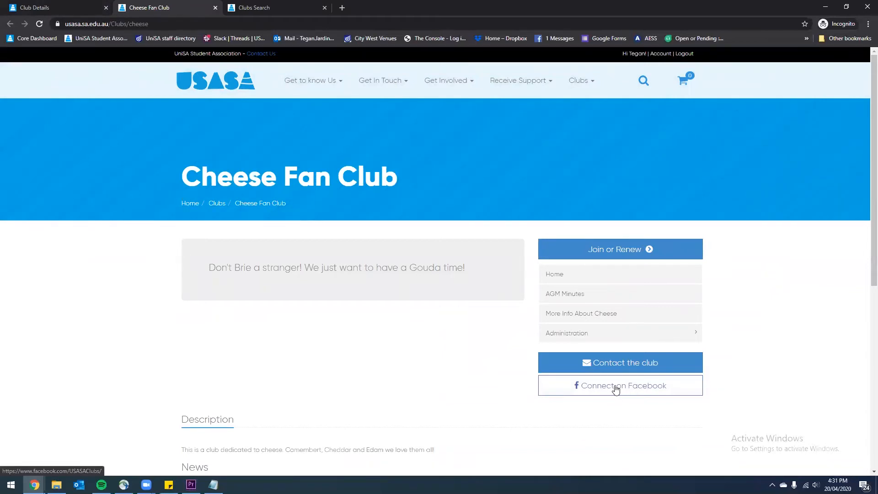
{"action": "left_click", "coordinate": [614, 386]}
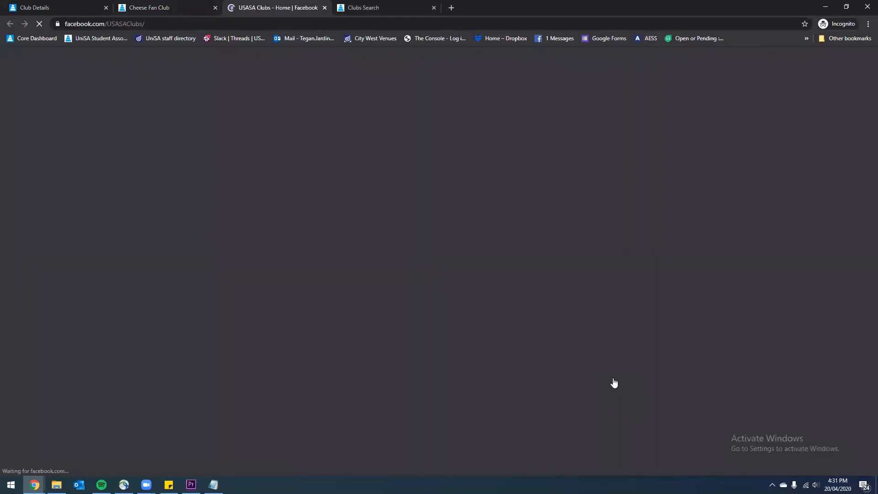
{"action": "scroll", "coordinate": [308, 208], "scroll_direction": "down", "scroll_amount": 3}
{"action": "scroll", "coordinate": [309, 207], "scroll_direction": "down", "scroll_amount": 9}
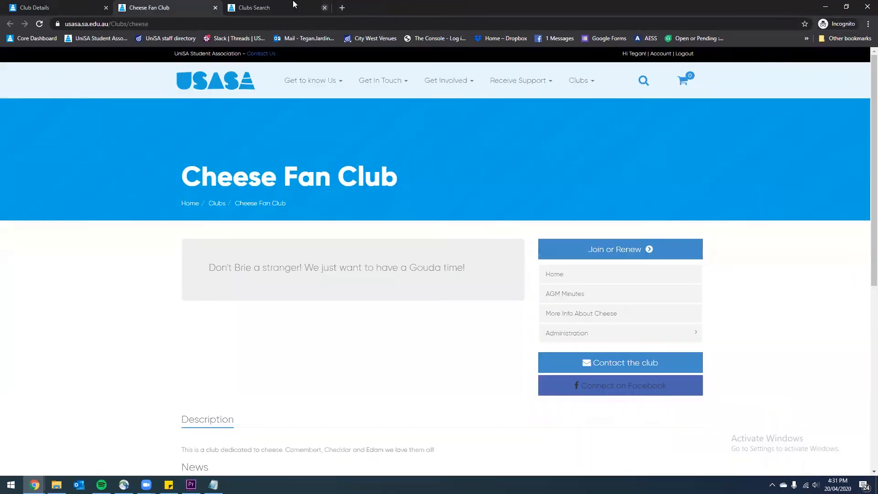
{"action": "left_click", "coordinate": [324, 8]}
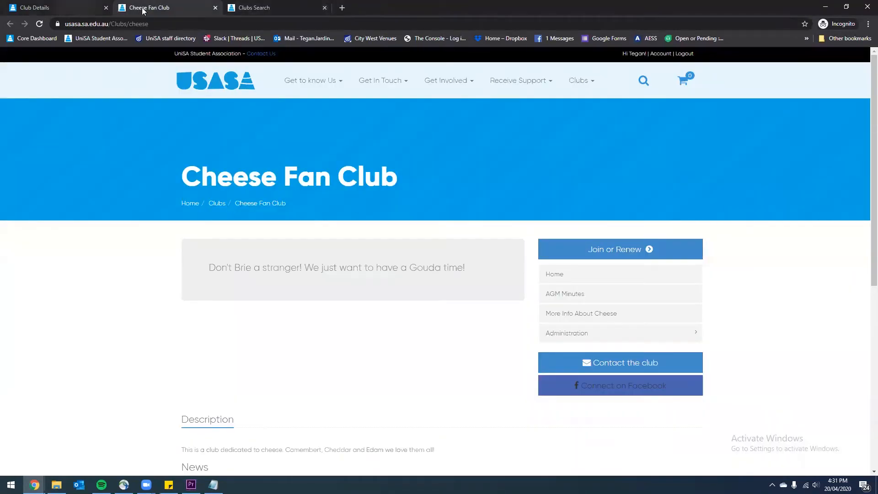
Return to the club details and examine the Twitter Handle and Logo fields
{"action": "left_click", "coordinate": [50, 6]}
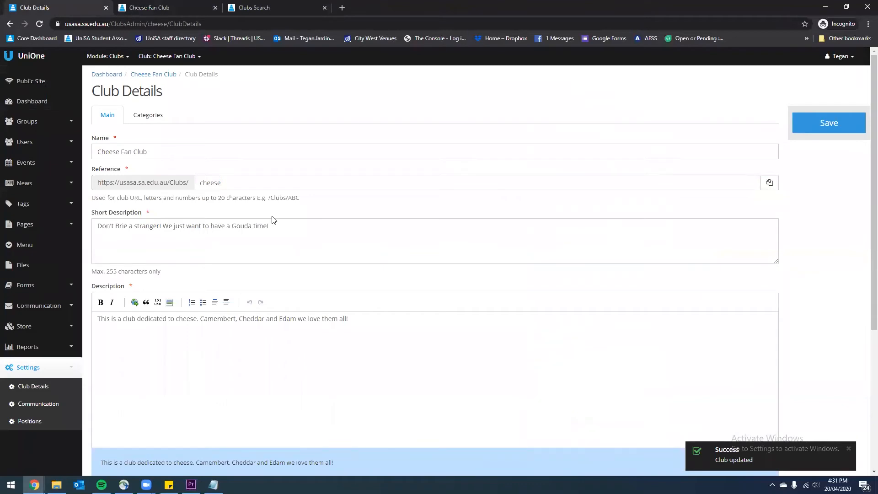
{"action": "scroll", "coordinate": [275, 219], "scroll_direction": "down", "scroll_amount": 1}
{"action": "scroll", "coordinate": [281, 197], "scroll_direction": "down", "scroll_amount": 2}
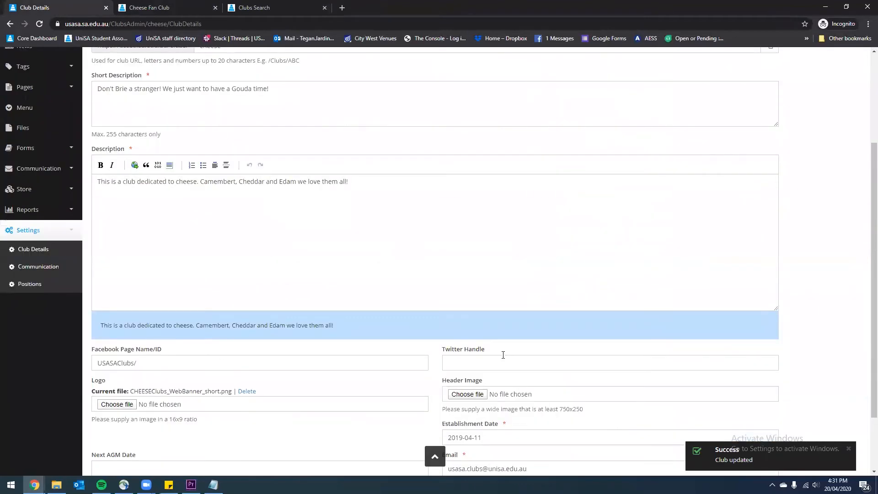
{"action": "left_click", "coordinate": [503, 359]}
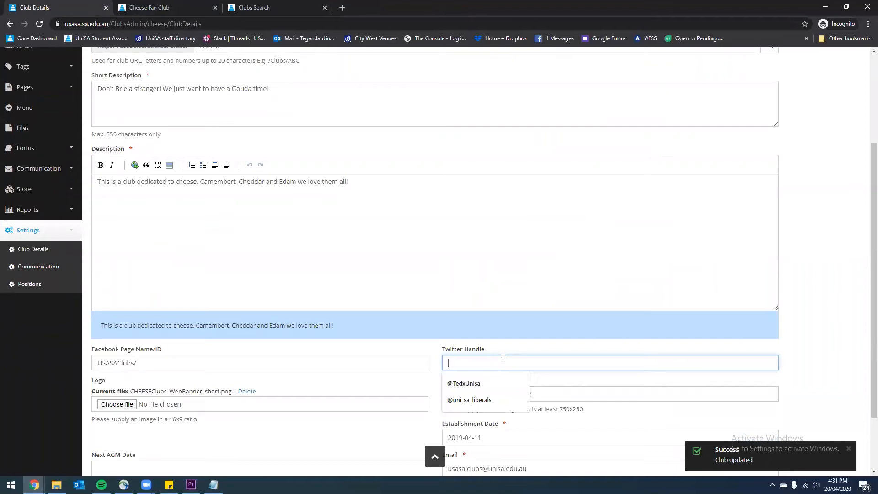
{"action": "left_click", "coordinate": [373, 379]}
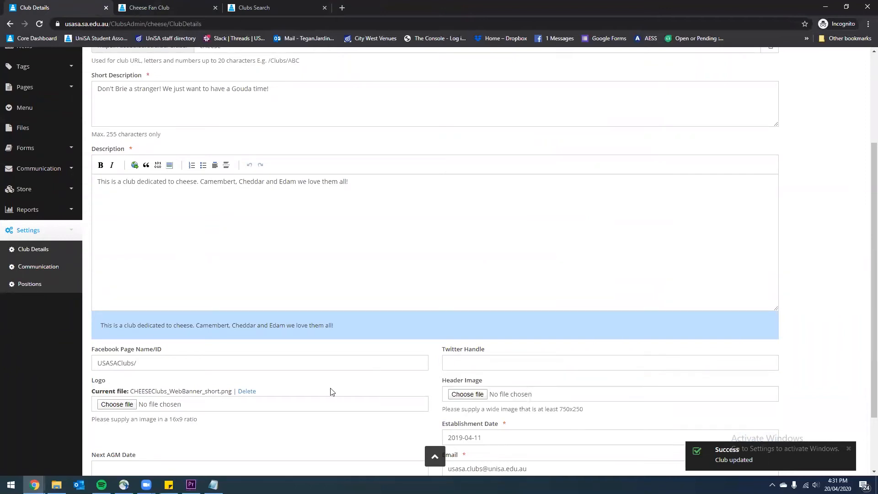
{"action": "scroll", "coordinate": [275, 366], "scroll_direction": "down", "scroll_amount": 1}
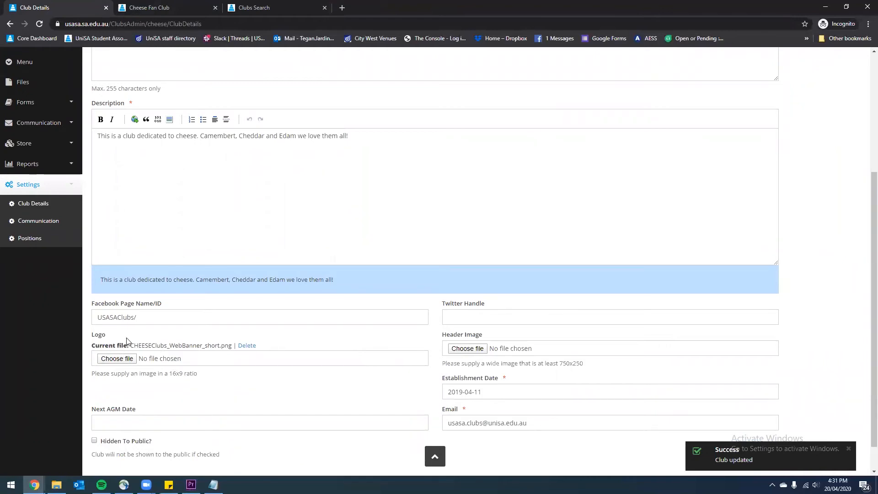
Examine how club logos appear in the public Clubs Search listing, including Cheese Fan Club's, and return to the club details
{"action": "left_click", "coordinate": [275, 5]}
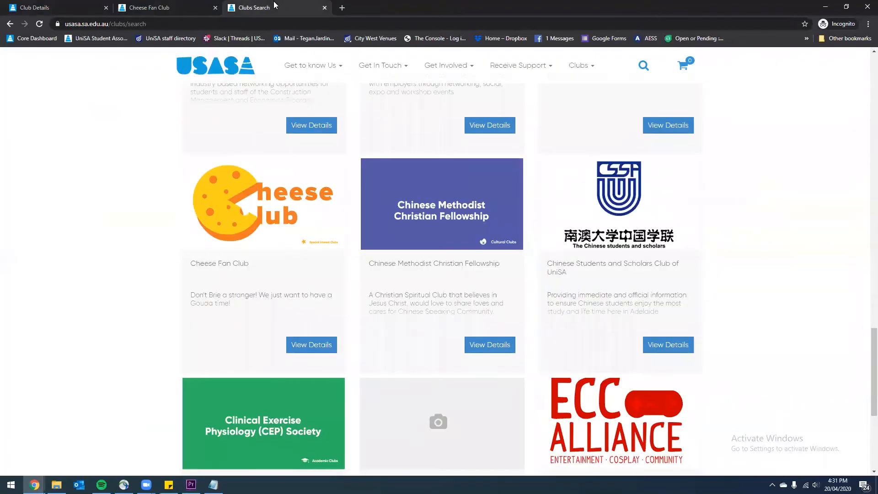
{"action": "scroll", "coordinate": [507, 316], "scroll_direction": "up", "scroll_amount": 3}
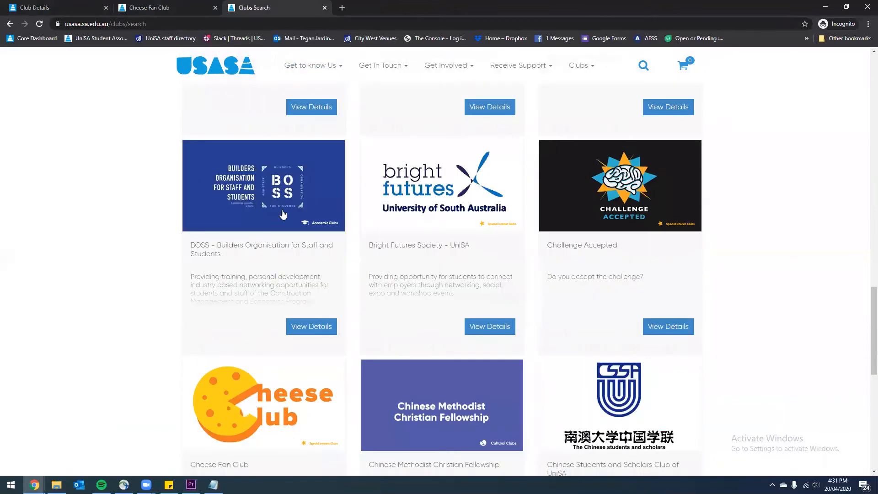
{"action": "scroll", "coordinate": [471, 272], "scroll_direction": "down", "scroll_amount": 3}
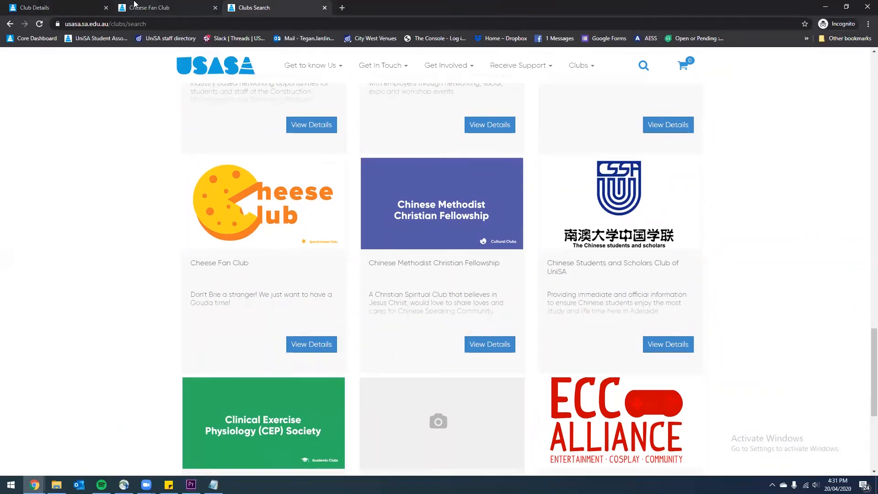
{"action": "left_click", "coordinate": [144, 5]}
{"action": "left_click", "coordinate": [91, 8]}
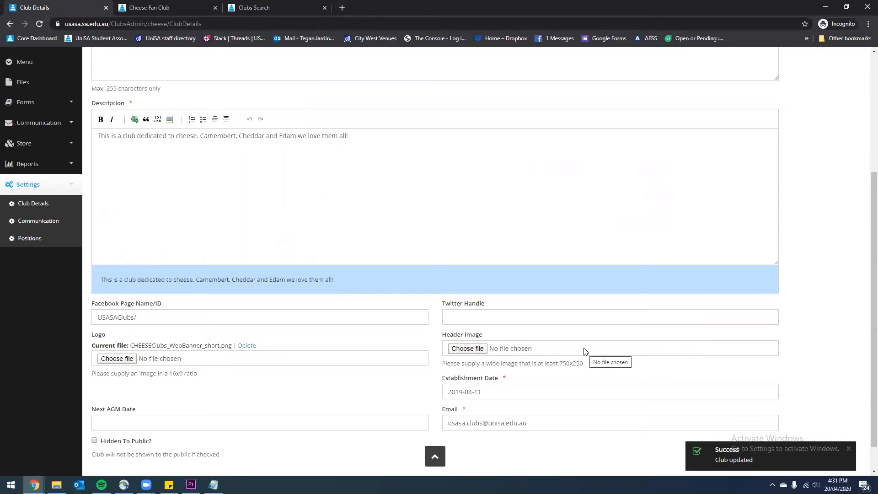
Choose CFC_WebBanner_long.png from the Pictures folder as the club's header image and save the club details
{"action": "left_click", "coordinate": [480, 353]}
{"action": "left_click", "coordinate": [399, 151]}
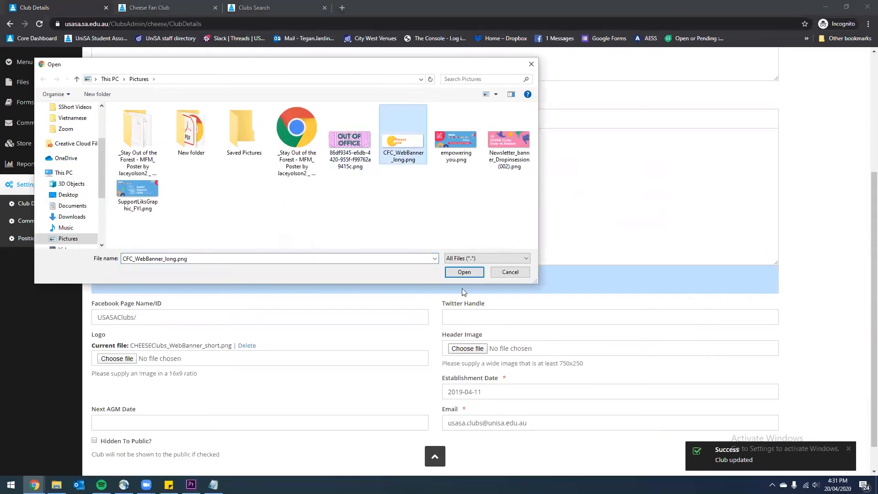
{"action": "left_click", "coordinate": [465, 272]}
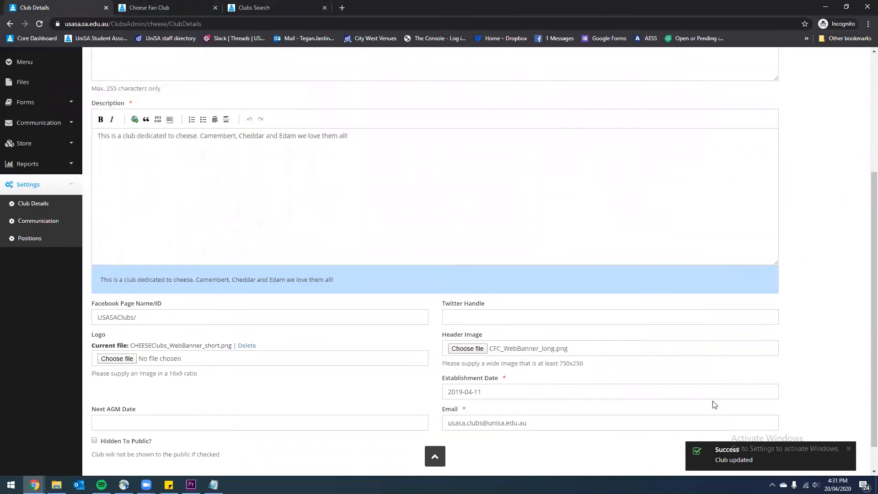
{"action": "scroll", "coordinate": [798, 336], "scroll_direction": "up", "scroll_amount": 4}
{"action": "left_click", "coordinate": [820, 127]}
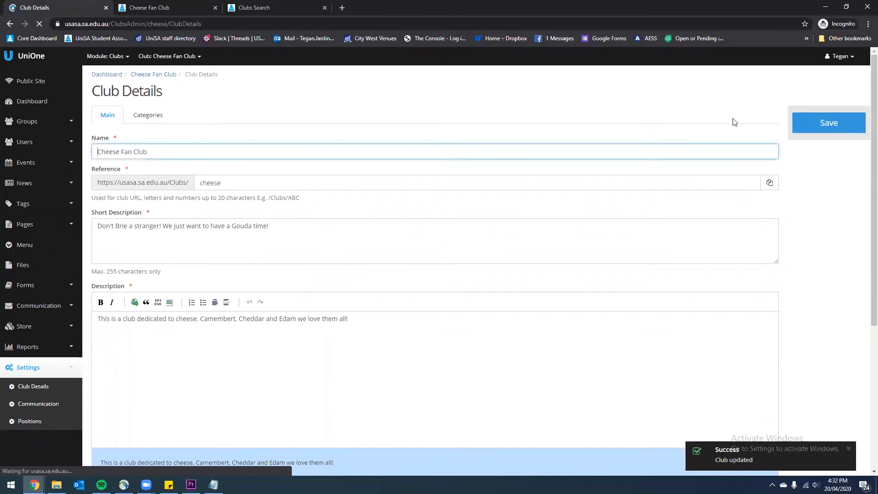
Check the header image on Cheese Fan Club's public page and return to the club details
{"action": "left_click", "coordinate": [18, 84]}
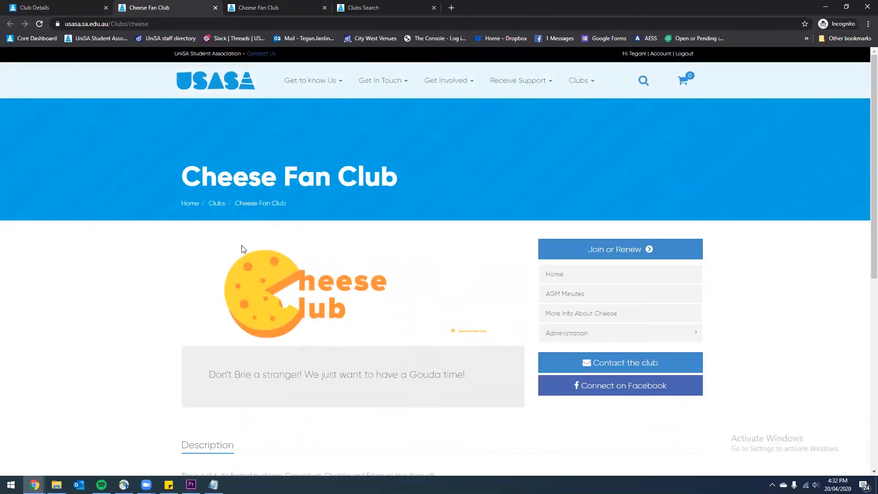
{"action": "left_click", "coordinate": [69, 6]}
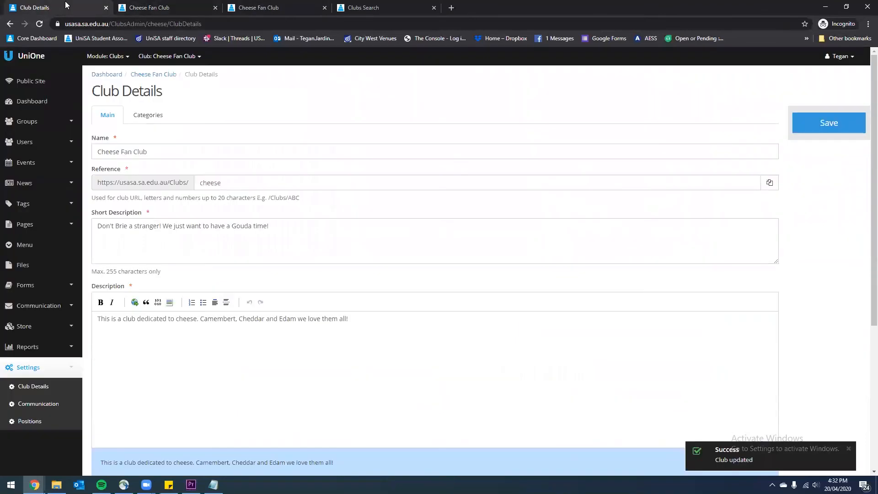
Examine the Establishment Date, Next AGM Date and Email fields of the club details
{"action": "scroll", "coordinate": [407, 195], "scroll_direction": "down", "scroll_amount": 4}
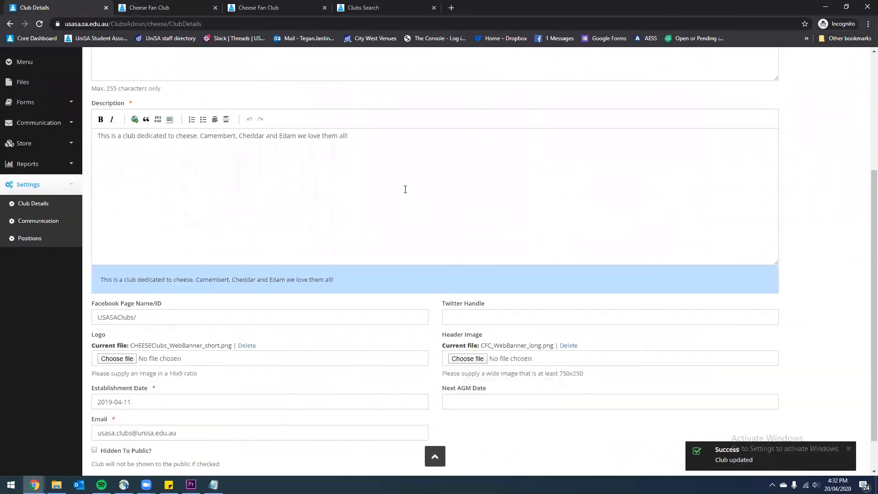
{"action": "scroll", "coordinate": [404, 188], "scroll_direction": "down", "scroll_amount": 1}
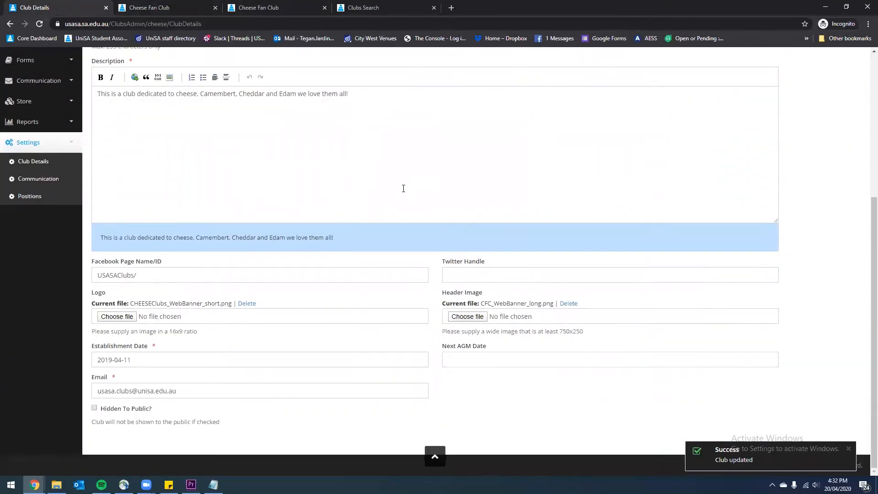
{"action": "left_click", "coordinate": [191, 363]}
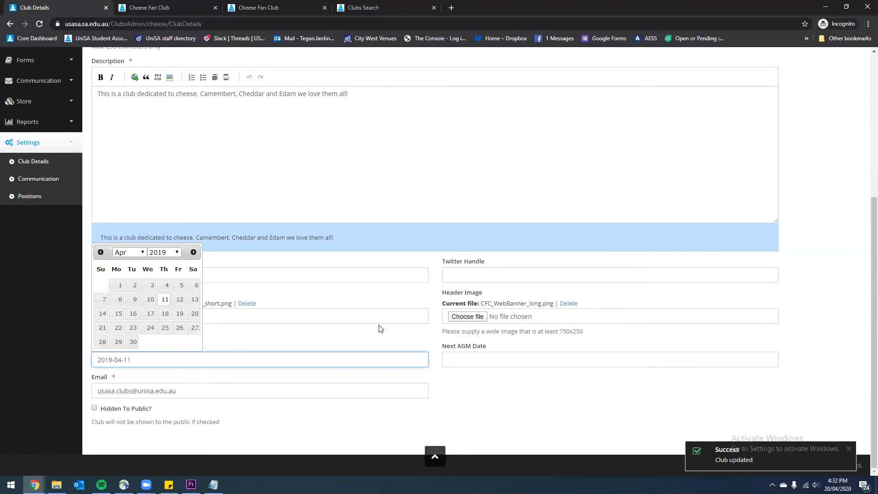
{"action": "left_click", "coordinate": [376, 336]}
{"action": "left_click", "coordinate": [469, 358]}
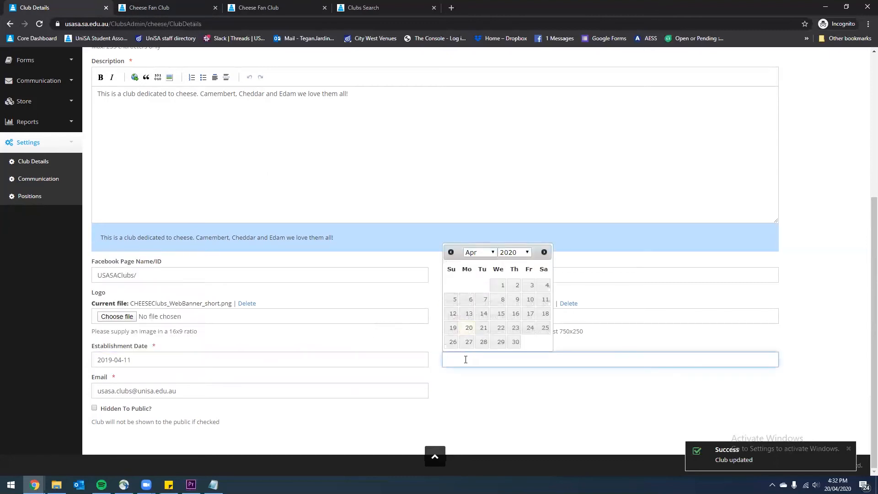
{"action": "left_click", "coordinate": [498, 388]}
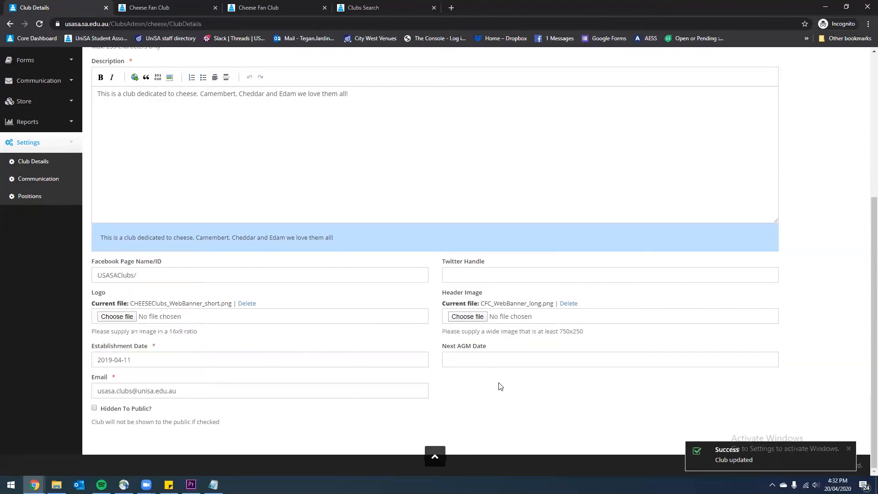
{"action": "left_click", "coordinate": [206, 388]}
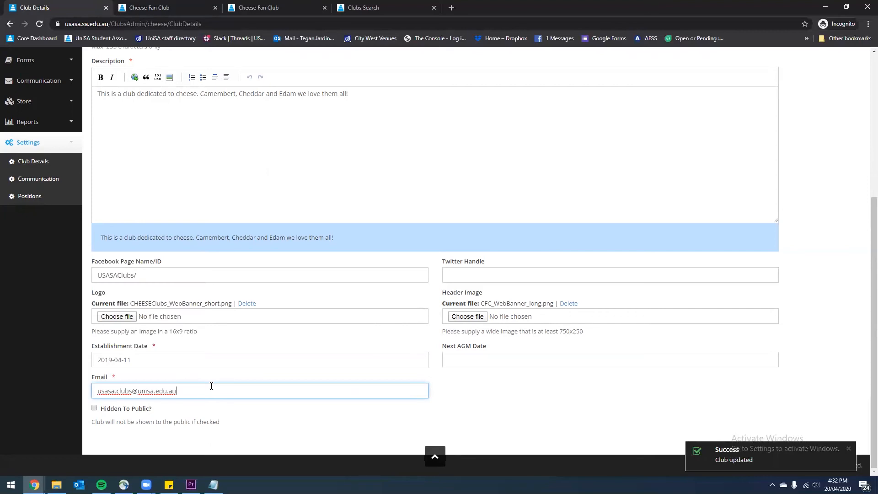
Check the contact link on Cheese Fan Club's public page and open the club's categories in the admin settings
{"action": "left_click", "coordinate": [162, 6]}
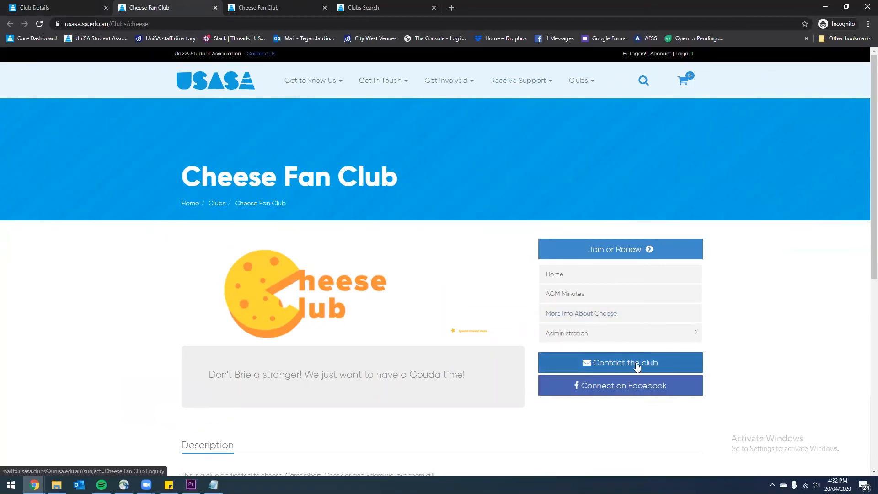
{"action": "left_click", "coordinate": [73, 7]}
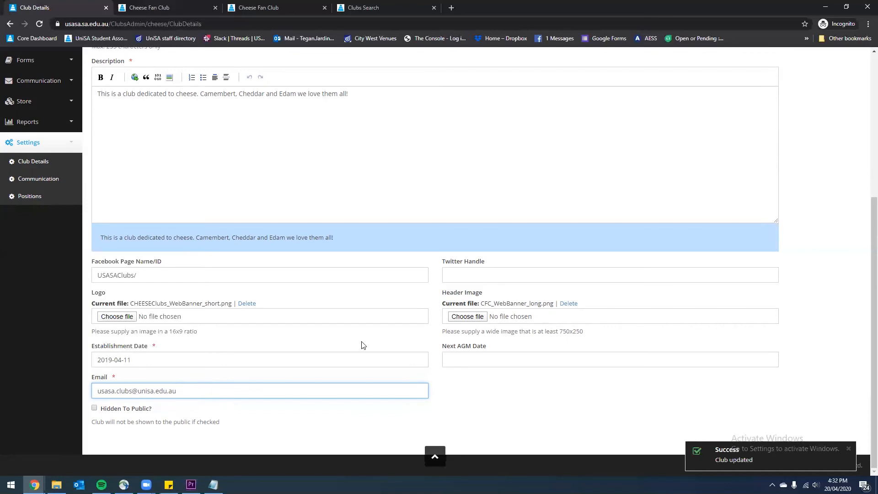
{"action": "scroll", "coordinate": [362, 338], "scroll_direction": "up", "scroll_amount": 5}
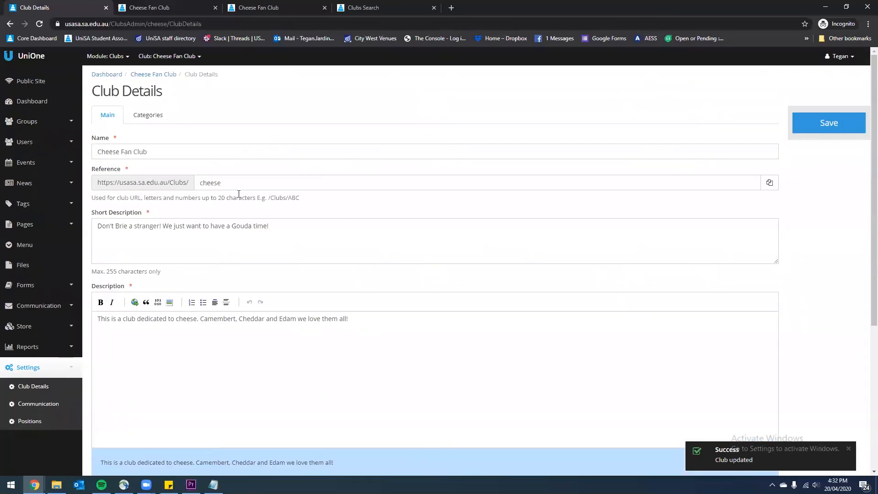
{"action": "left_click", "coordinate": [148, 115]}
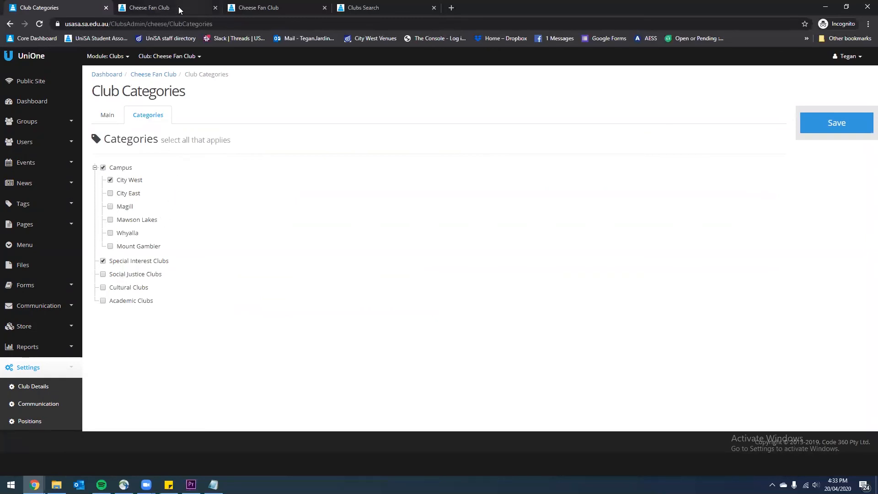
Filter the public Clubs Search by the City East category and look through the listed clubs
{"action": "left_click", "coordinate": [387, 7]}
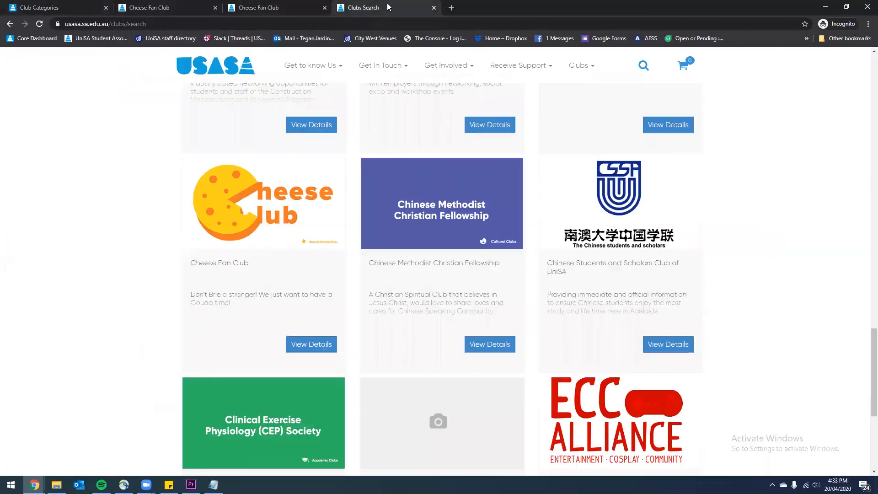
{"action": "scroll", "coordinate": [417, 335], "scroll_direction": "up", "scroll_amount": 20}
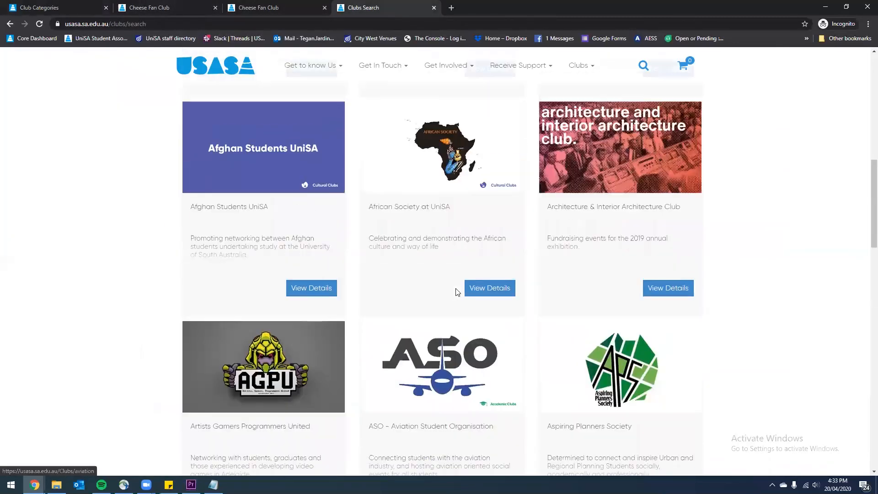
{"action": "scroll", "coordinate": [457, 292], "scroll_direction": "up", "scroll_amount": 4}
{"action": "left_click", "coordinate": [247, 217]}
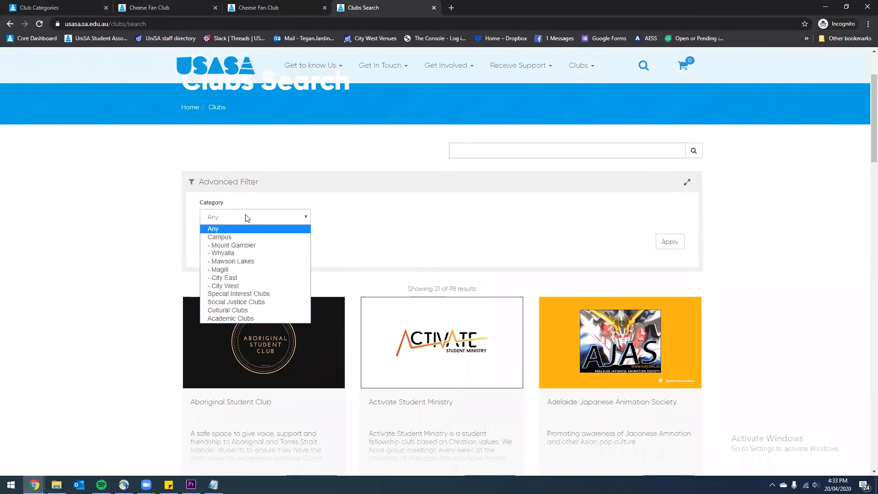
{"action": "left_click", "coordinate": [239, 278]}
{"action": "left_click", "coordinate": [669, 241]}
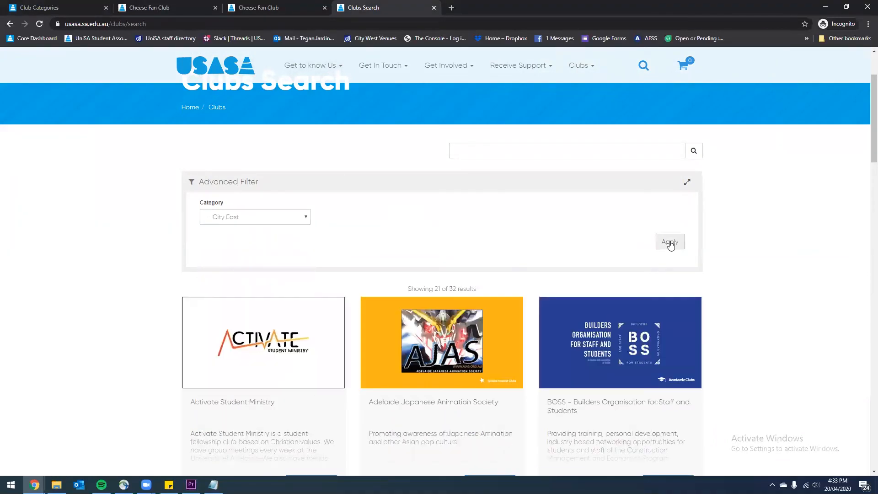
{"action": "scroll", "coordinate": [425, 239], "scroll_direction": "down", "scroll_amount": 7}
{"action": "scroll", "coordinate": [426, 239], "scroll_direction": "down", "scroll_amount": 20}
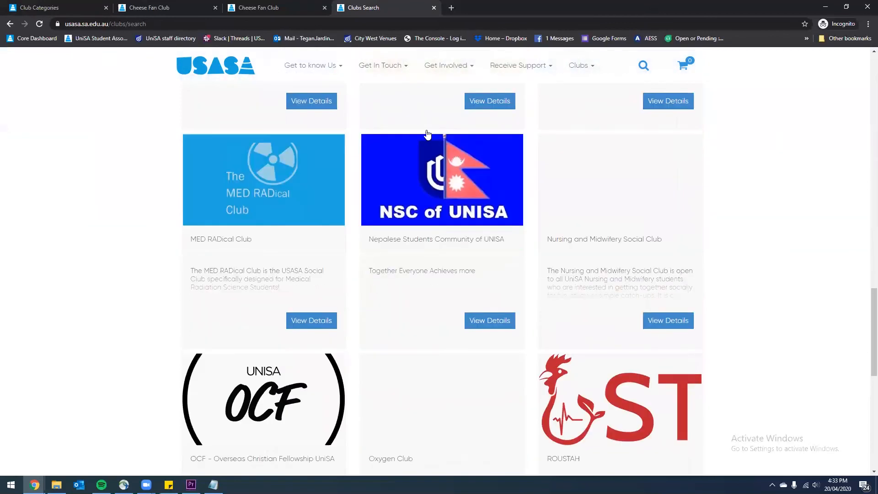
Add the City East campus to Cheese Fan Club's categories and save them
{"action": "left_click", "coordinate": [48, 8]}
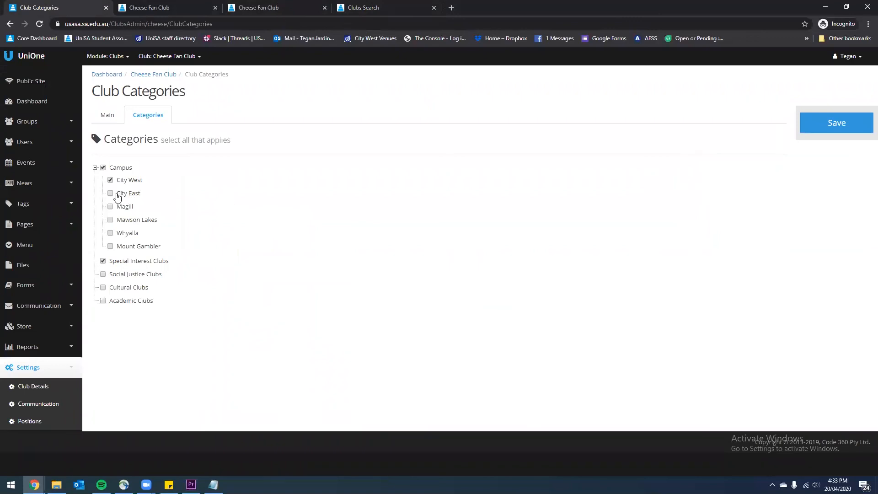
{"action": "left_click", "coordinate": [806, 118]}
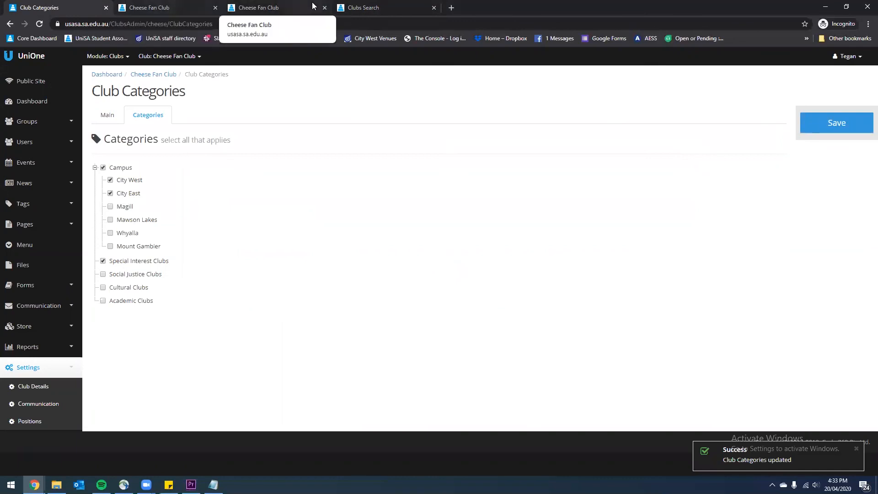
Reload the public Clubs Search, filter it by City East again and look for Cheese Fan Club in the listing
{"action": "left_click", "coordinate": [362, 7]}
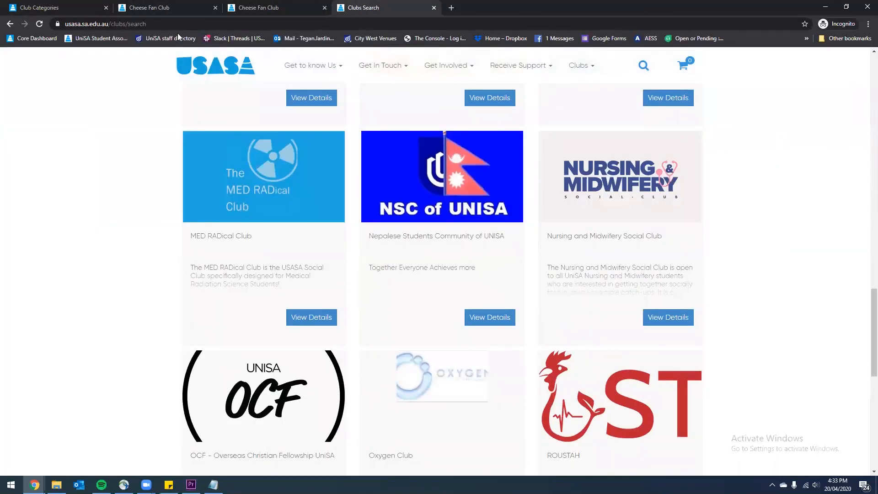
{"action": "left_click", "coordinate": [39, 25]}
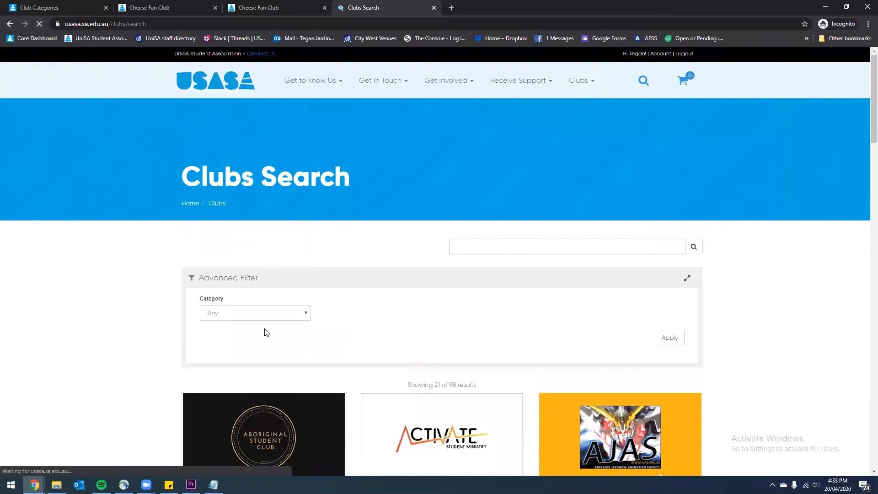
{"action": "left_click", "coordinate": [253, 314]}
{"action": "left_click", "coordinate": [244, 372]}
{"action": "left_click", "coordinate": [671, 339]}
{"action": "scroll", "coordinate": [627, 337], "scroll_direction": "down", "scroll_amount": 10}
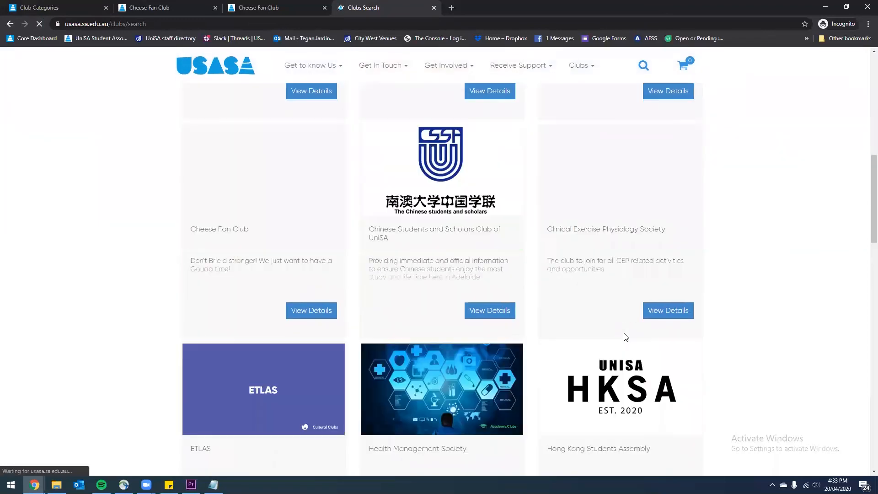
{"action": "scroll", "coordinate": [626, 337], "scroll_direction": "down", "scroll_amount": 12}
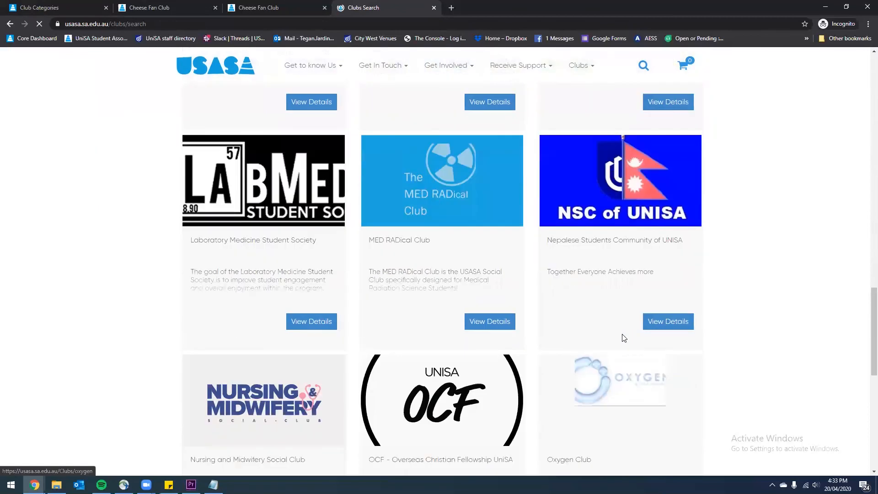
{"action": "scroll", "coordinate": [624, 339], "scroll_direction": "up", "scroll_amount": 10}
{"action": "scroll", "coordinate": [624, 338], "scroll_direction": "up", "scroll_amount": 5}
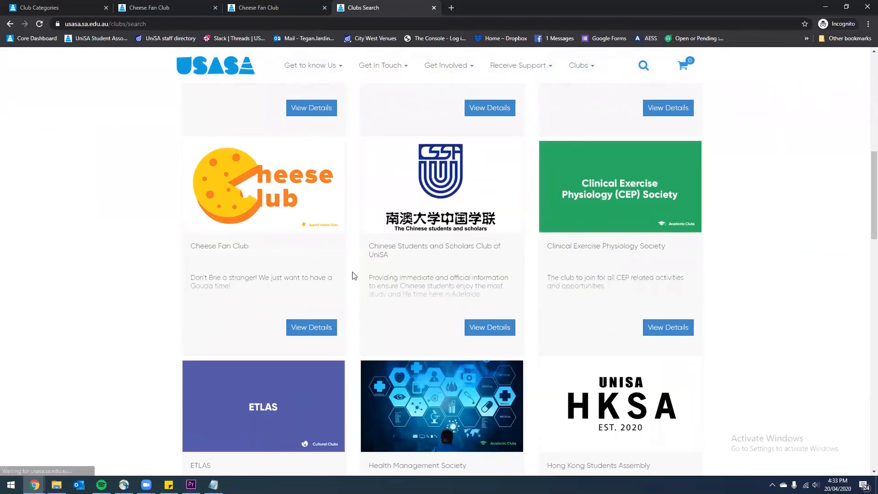
View Cheese Fan Club's public page, then reopen its club details in the admin settings and review the fields
{"action": "left_click", "coordinate": [166, 8]}
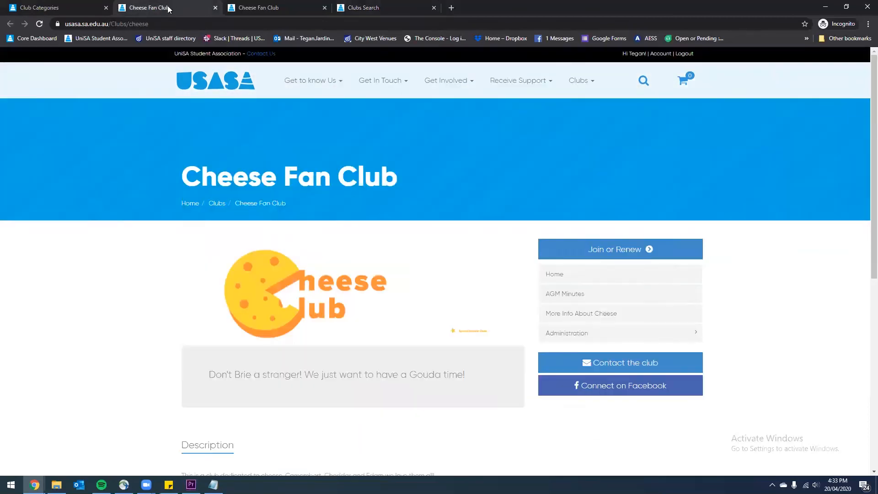
{"action": "left_click", "coordinate": [71, 5]}
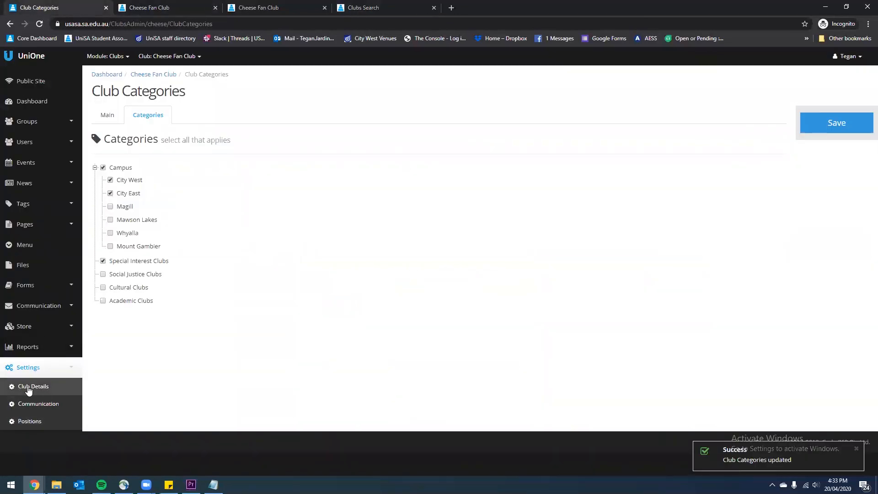
{"action": "left_click", "coordinate": [25, 393]}
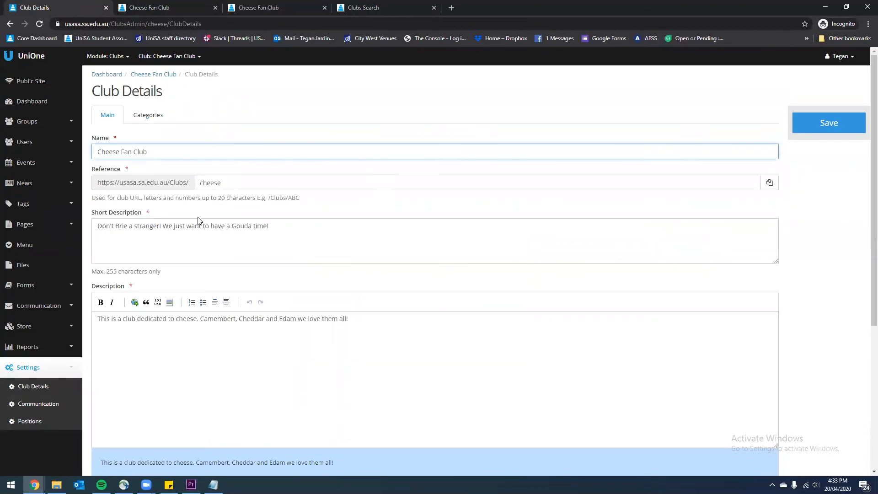
{"action": "scroll", "coordinate": [404, 245], "scroll_direction": "down", "scroll_amount": 2}
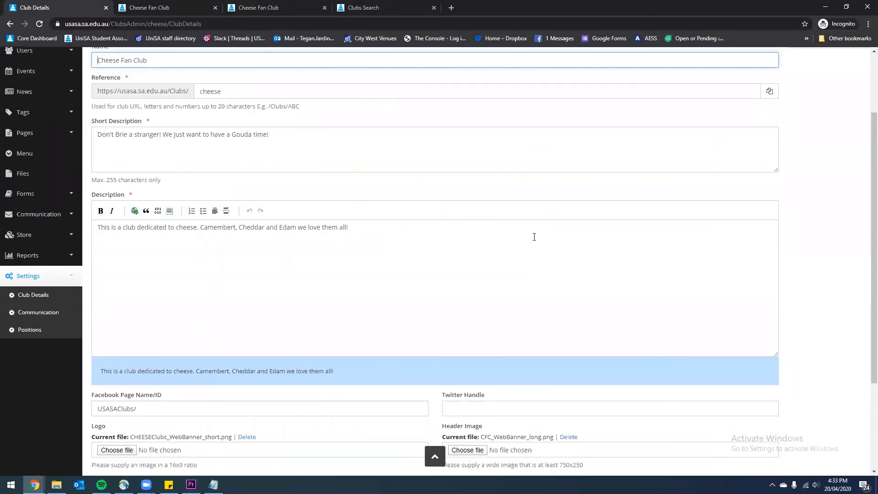
{"action": "scroll", "coordinate": [509, 255], "scroll_direction": "down", "scroll_amount": 2}
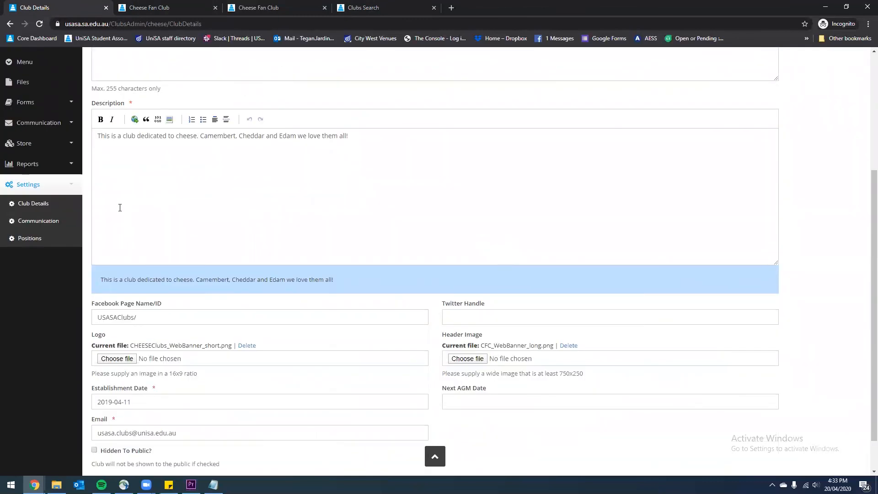